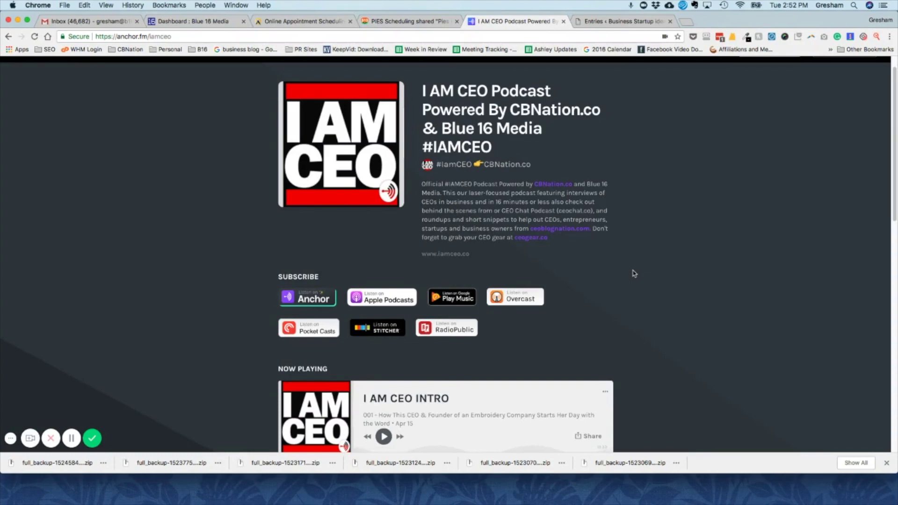
# Step: Scroll the anchor.fm/iamceo episode list and open the 'Coming Soon' episode page
pyautogui.scroll(-1, 626, 281)
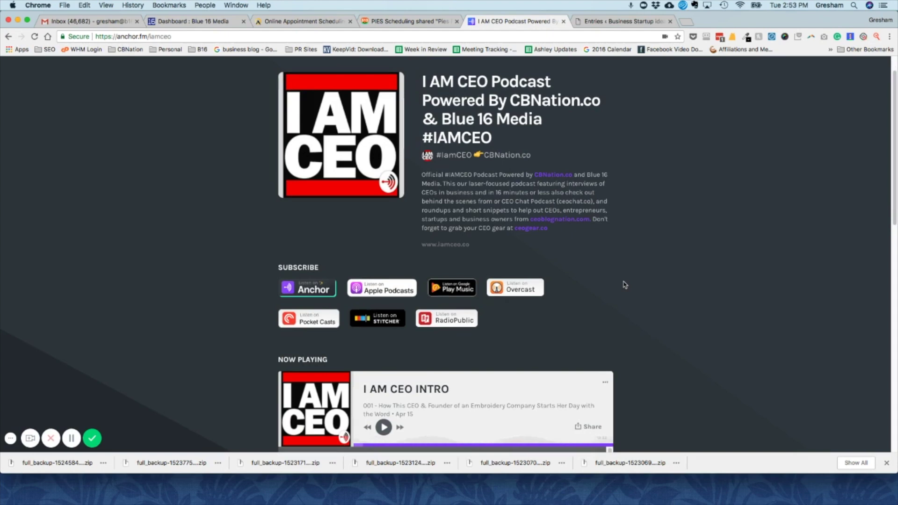
pyautogui.scroll(-5, 598, 317)
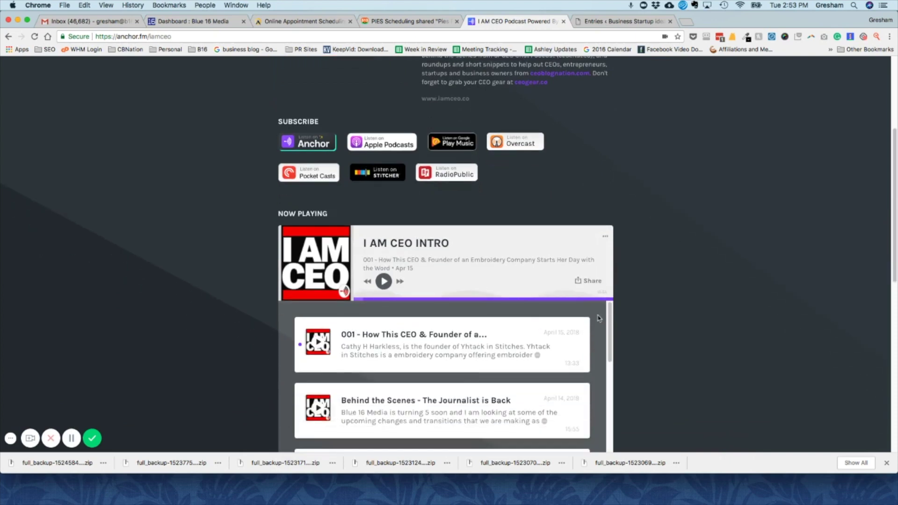
pyautogui.scroll(-3, 420, 345)
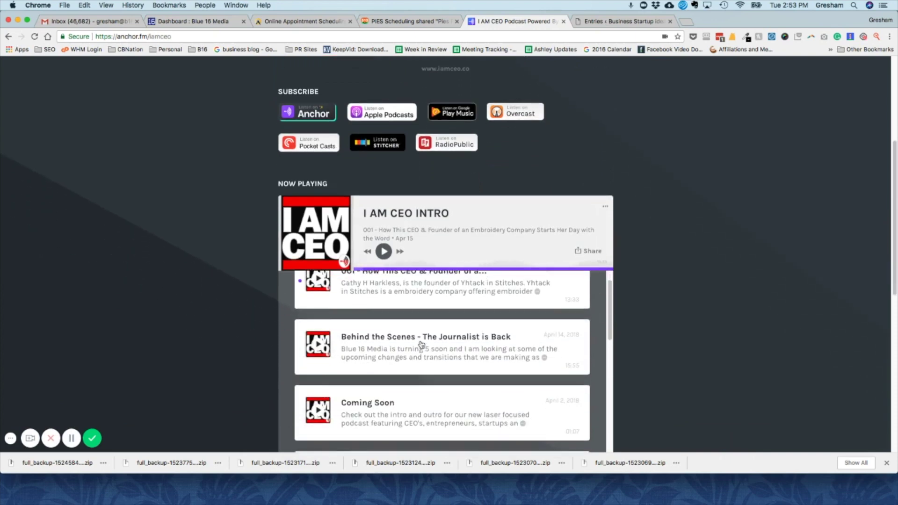
pyautogui.scroll(2, 421, 344)
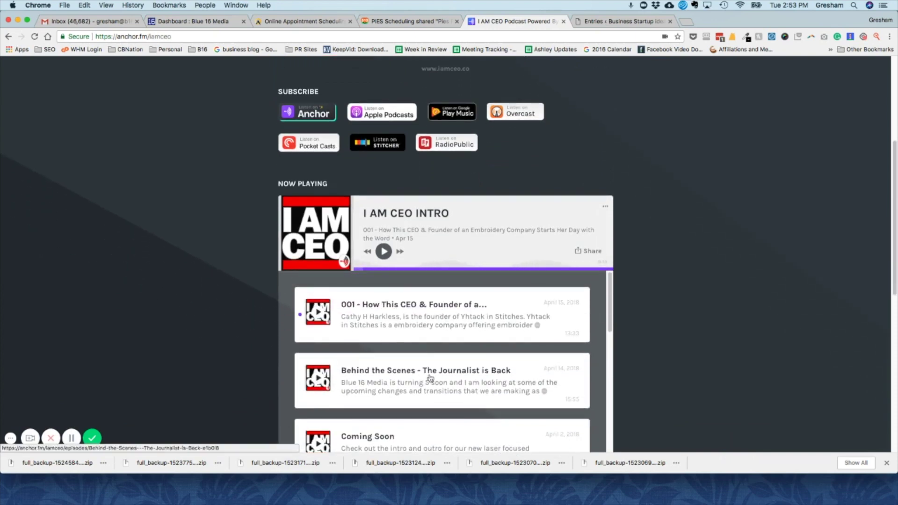
pyautogui.scroll(-3, 431, 377)
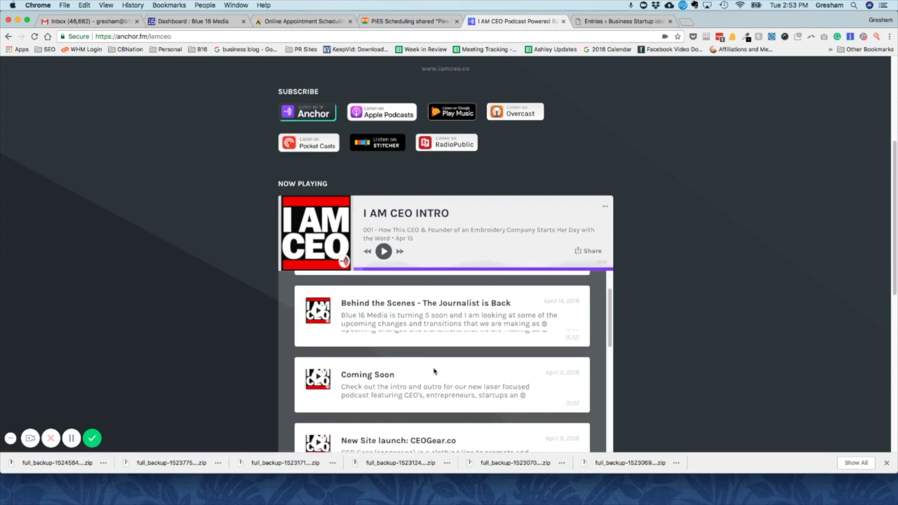
pyautogui.click(362, 346)
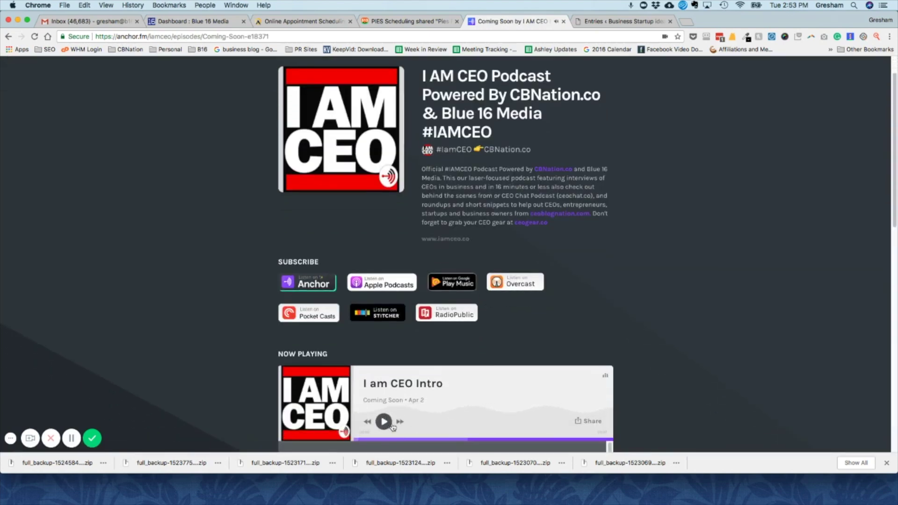
# Step: Copy the Coming Soon episode's iframe embed code from its share options
pyautogui.scroll(-2, 393, 426)
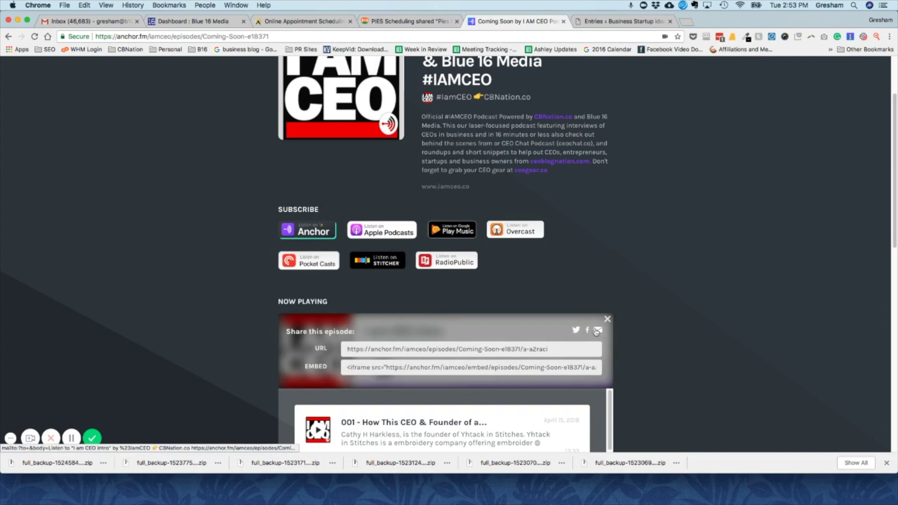
pyautogui.click(345, 369)
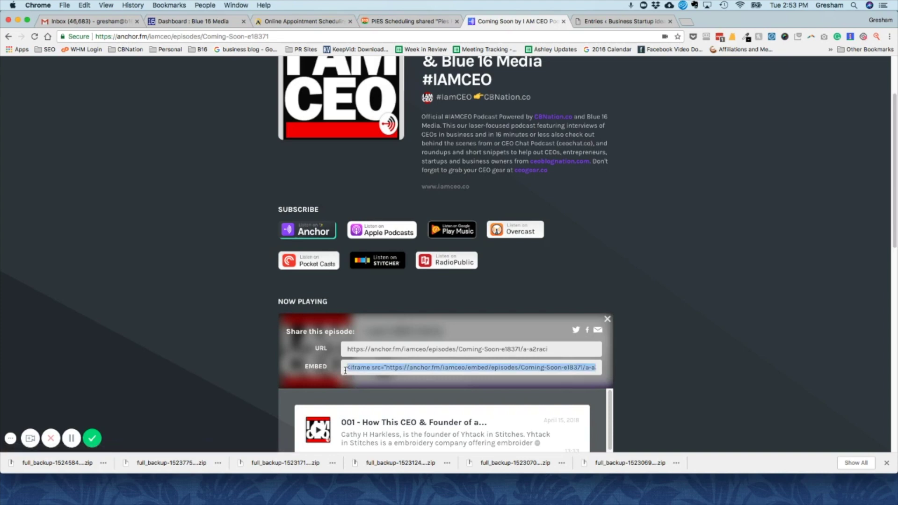
pyautogui.rightClick(359, 370)
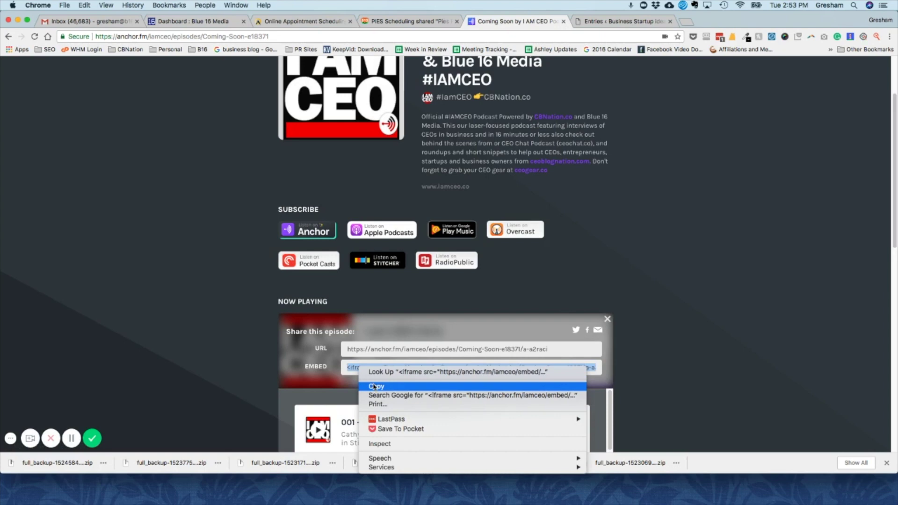
pyautogui.click(375, 386)
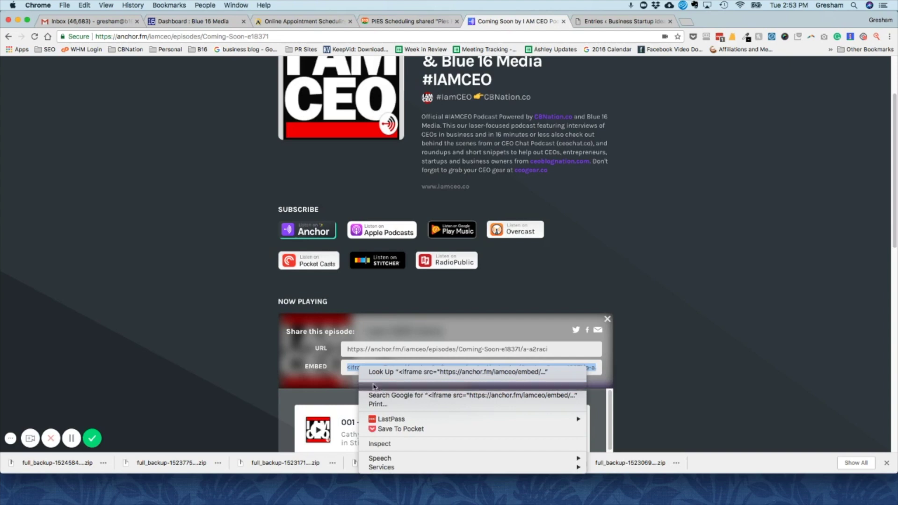
# Step: Load iamceo.co in a new tab and start a new post from the admin bar's New menu
pyautogui.click(617, 22)
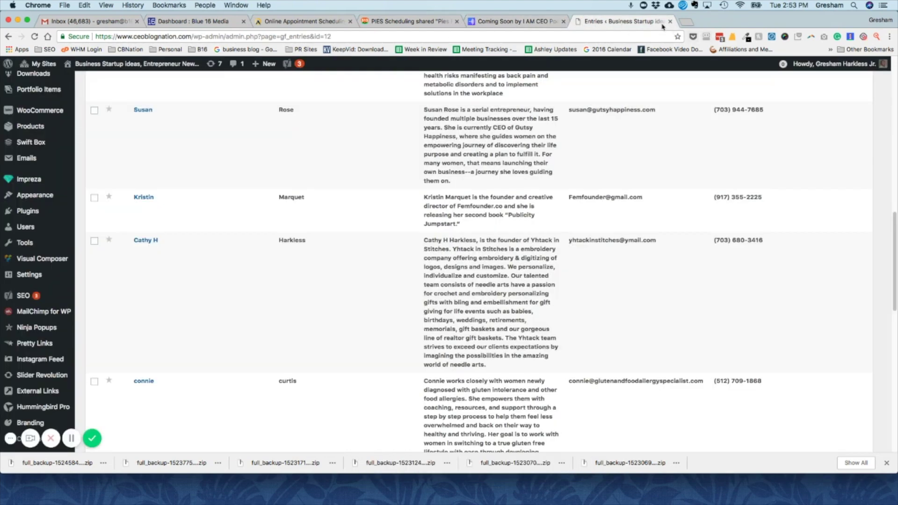
pyautogui.click(685, 22)
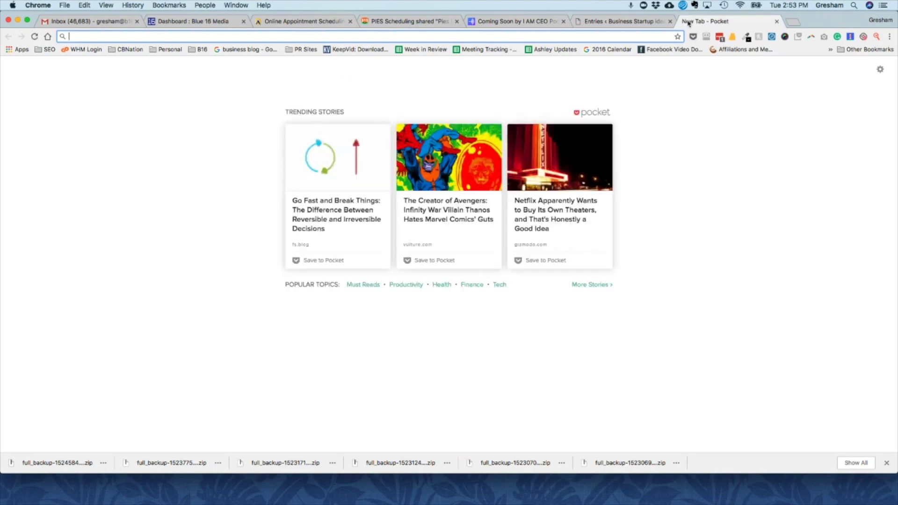
pyautogui.write('iam')
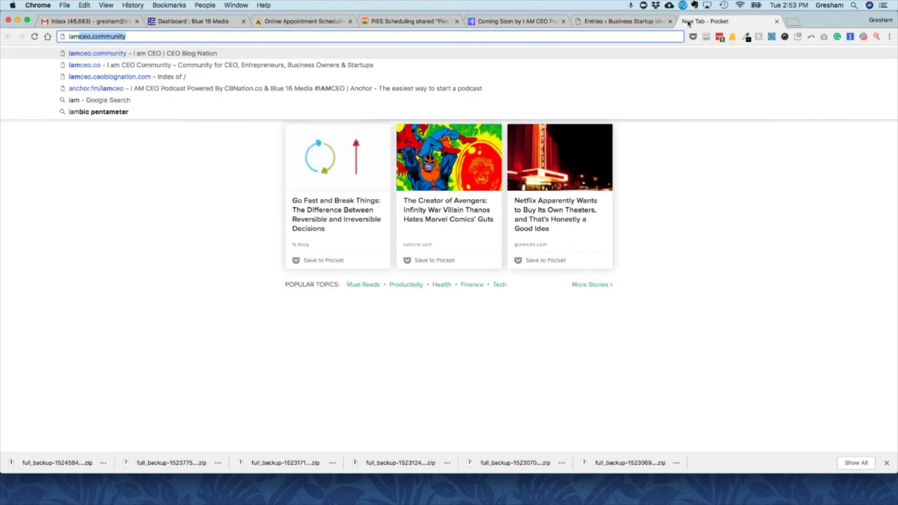
pyautogui.write('ceo.co')
pyautogui.press('Return')
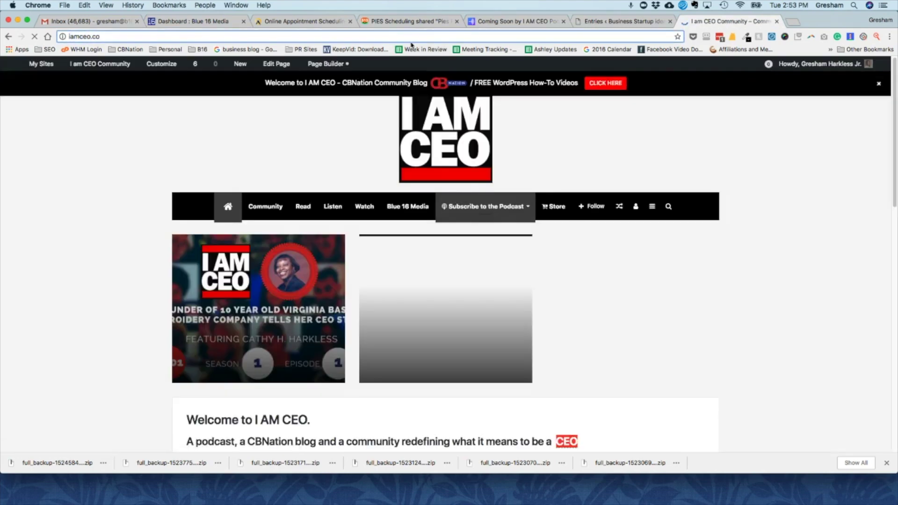
pyautogui.moveTo(241, 64)
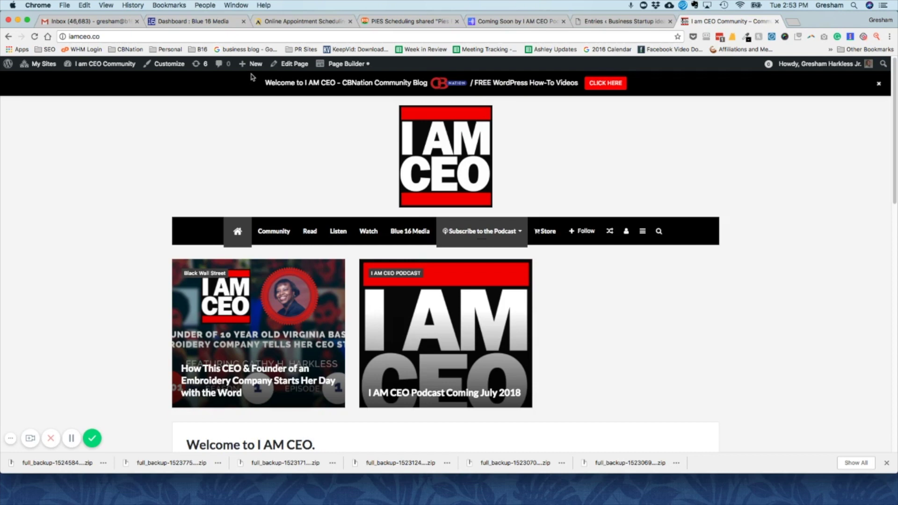
pyautogui.click(252, 83)
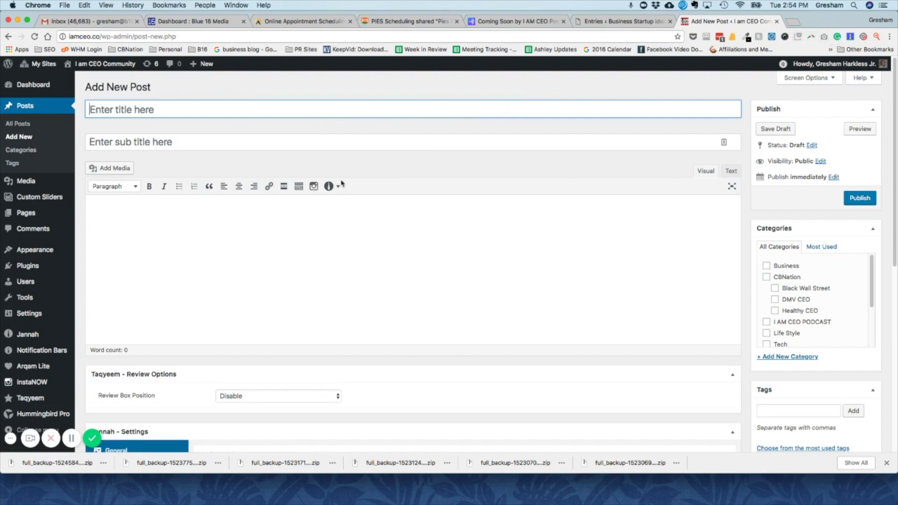
# Step: Title the post 'Test Blog Post' and paste the Anchor embed code in the Text editor
pyautogui.click(261, 220)
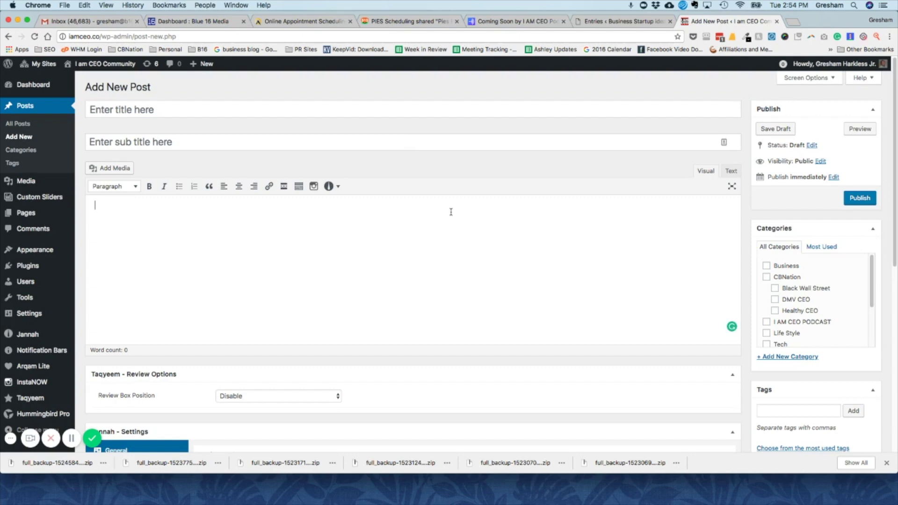
pyautogui.click(175, 113)
pyautogui.write('Test Blo')
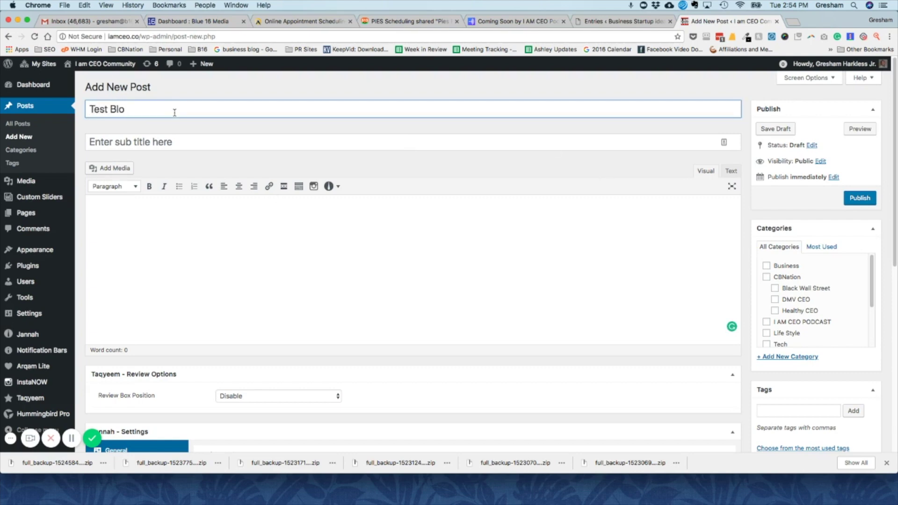
pyautogui.write('g Post')
pyautogui.press('Tab')
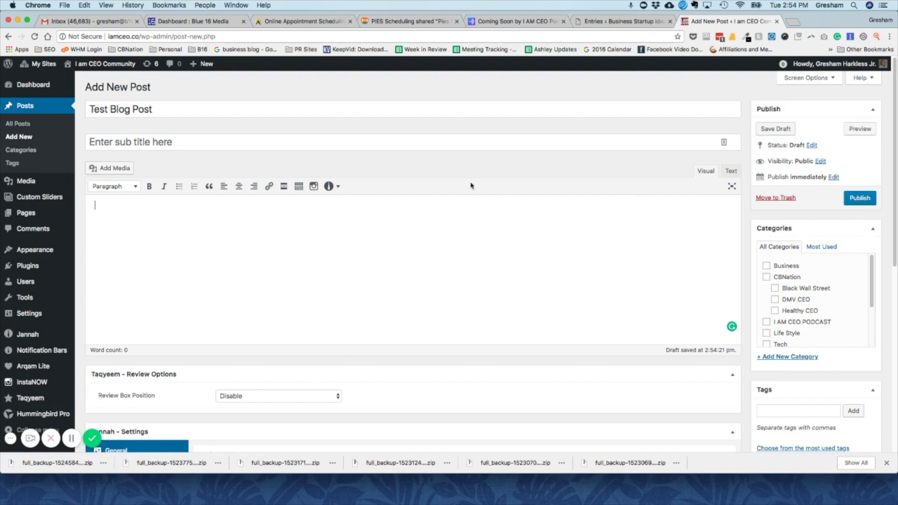
pyautogui.click(731, 172)
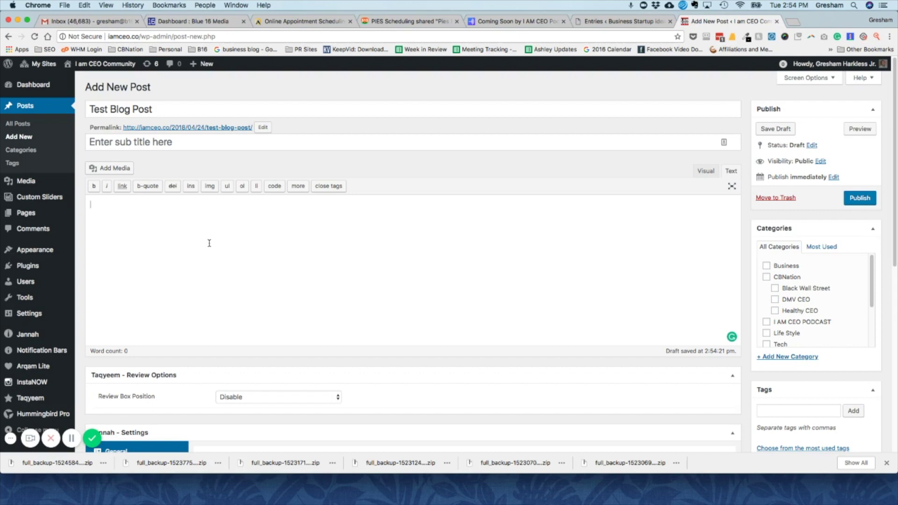
pyautogui.press('super+v')
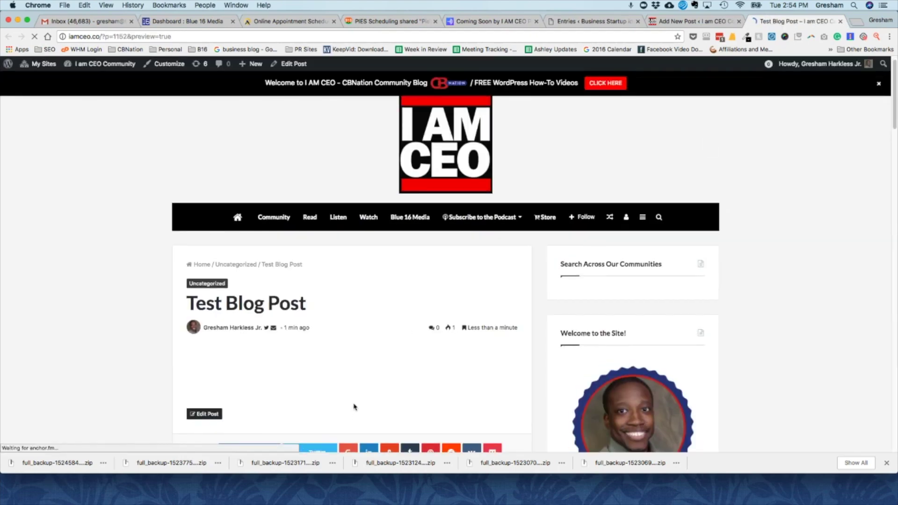
# Step: Check the embedded 'I am CEO Intro' player in the preview, then return to the editor
pyautogui.scroll(-1, 354, 403)
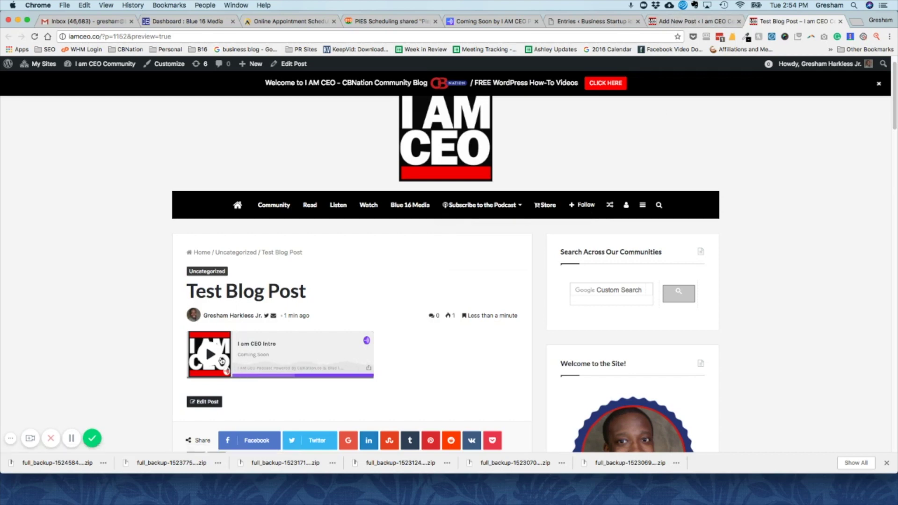
pyautogui.click(685, 27)
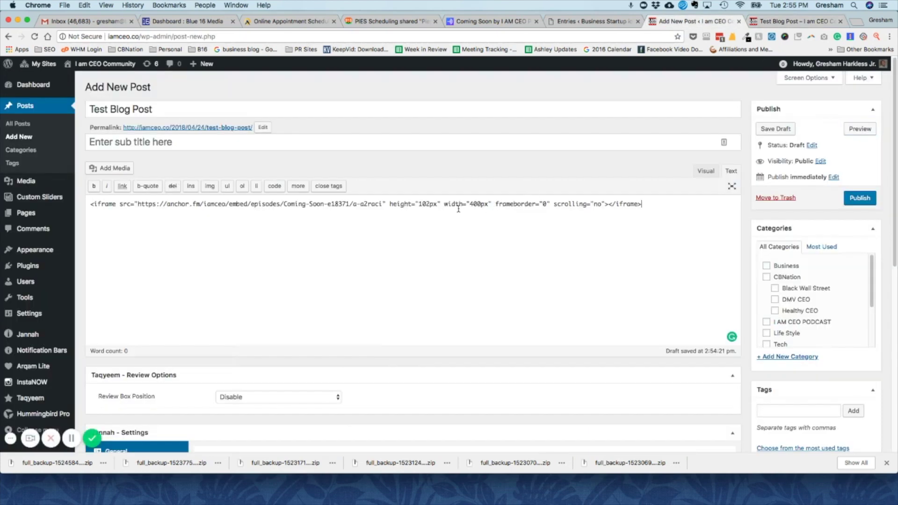
# Step: Change the iframe width from 400px to 800px and height from 102px to 204px
pyautogui.moveTo(420, 204); pyautogui.dragTo(430, 204)
pyautogui.click(471, 204)
pyautogui.press('BackSpace')
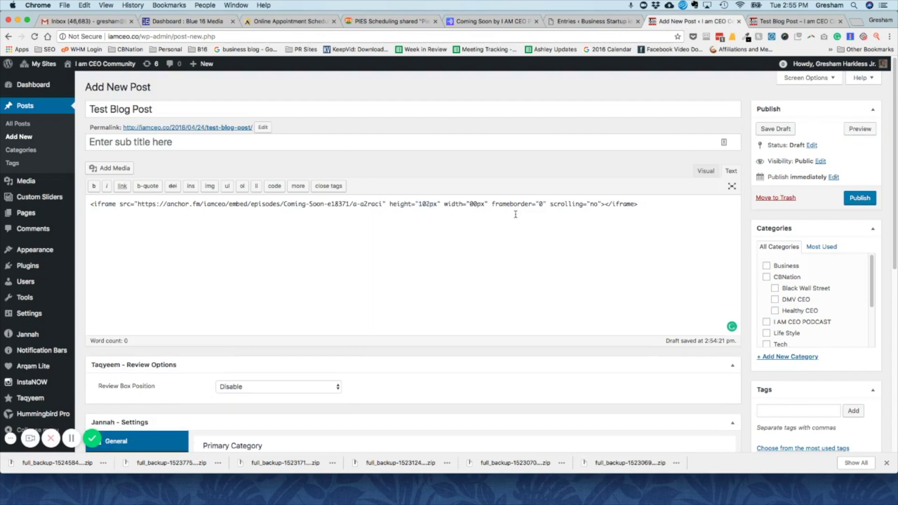
pyautogui.write('8')
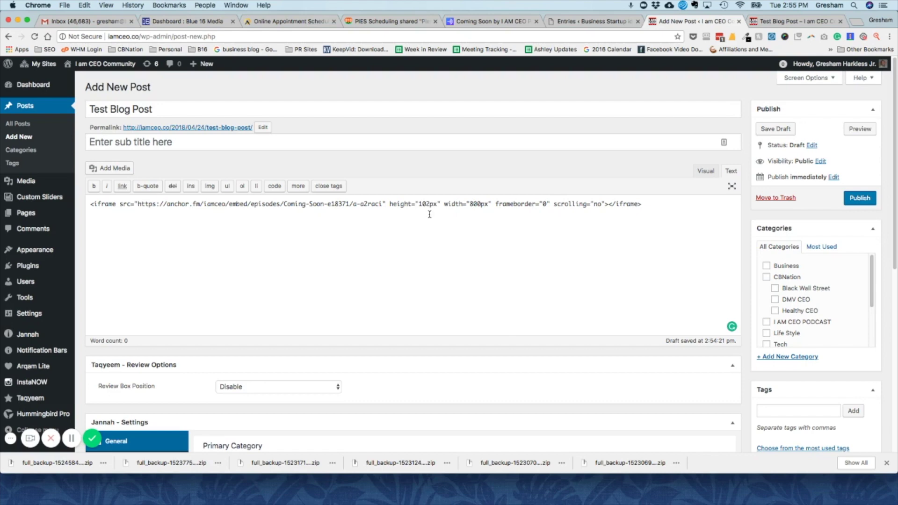
pyautogui.press('BackSpace')
pyautogui.write('2')
pyautogui.press('BackSpace')
pyautogui.write('4')
# Step: Wrap the iframe code in <center></center> tags and view it in the Visual editor
pyautogui.click(92, 205)
pyautogui.write('<center>')
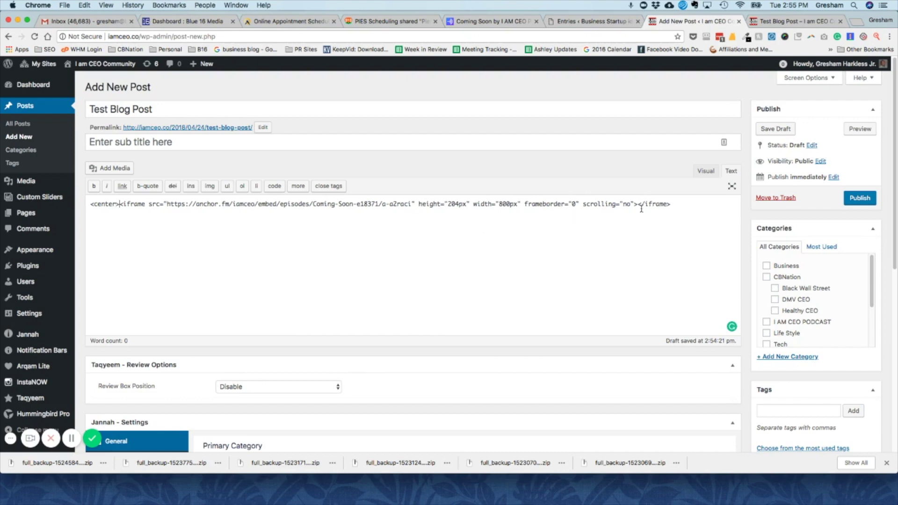
pyautogui.click(677, 207)
pyautogui.write('</centr')
pyautogui.press('BackSpace')
pyautogui.write('er>')
pyautogui.click(698, 172)
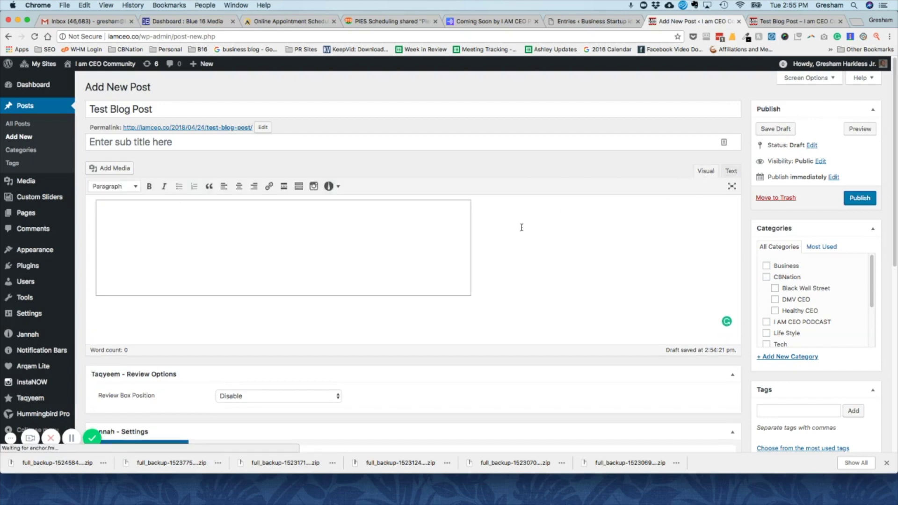
# Step: Select the embedded player, return to the Text view, and open the draft's preview tab
pyautogui.click(438, 264)
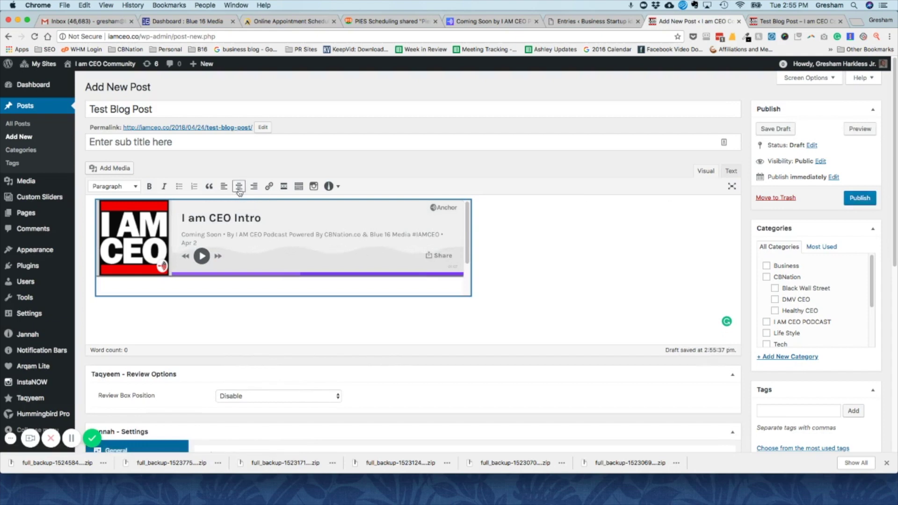
pyautogui.click(730, 171)
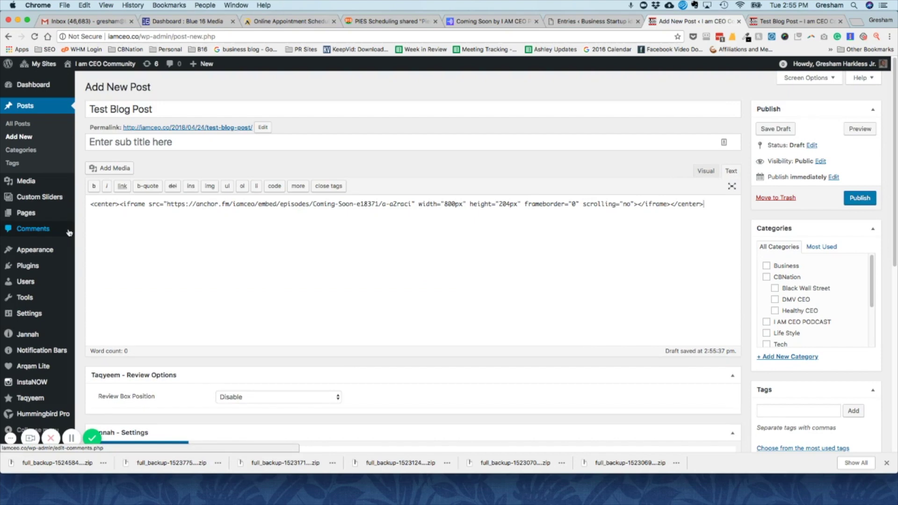
pyautogui.click(860, 130)
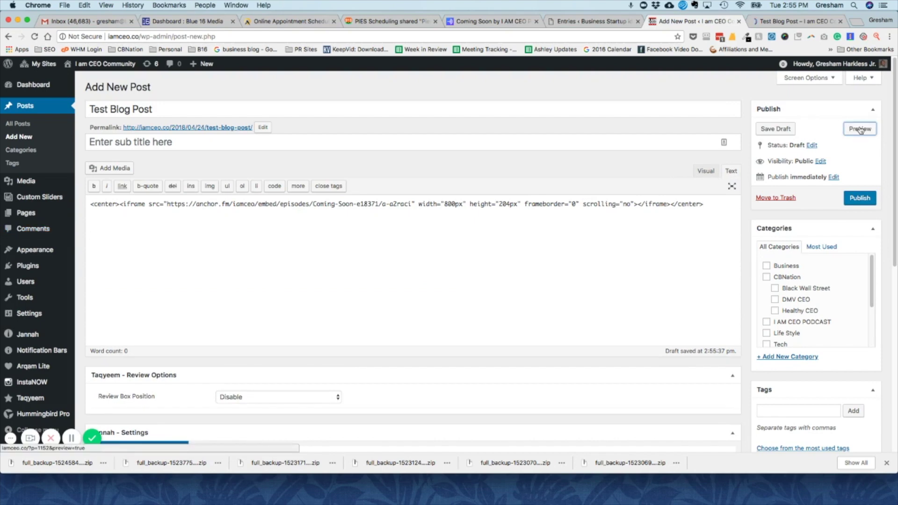
pyautogui.click(790, 24)
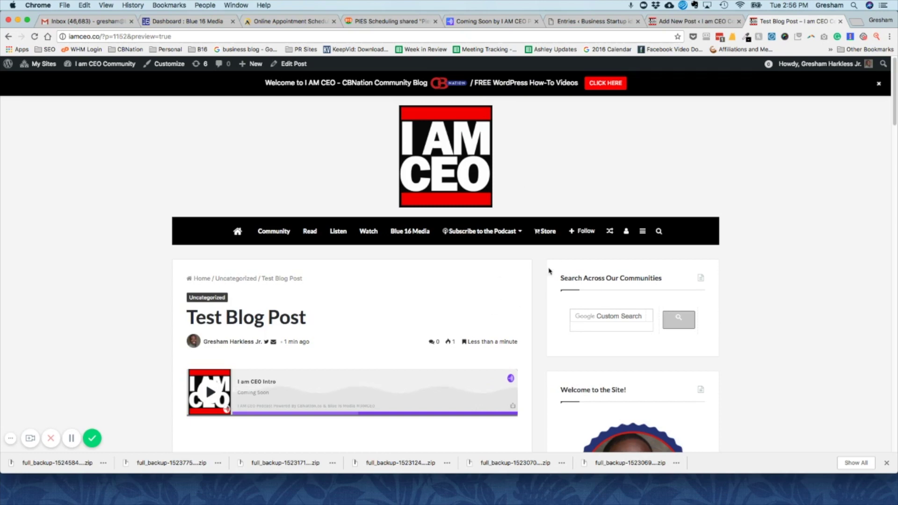
# Step: Scroll through the centered player preview and close the preview tab
pyautogui.scroll(-2, 382, 387)
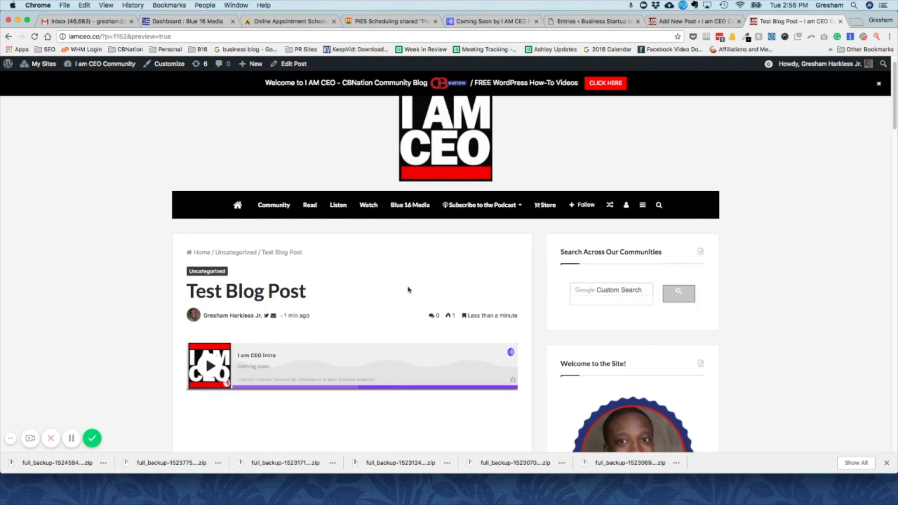
pyautogui.click(840, 22)
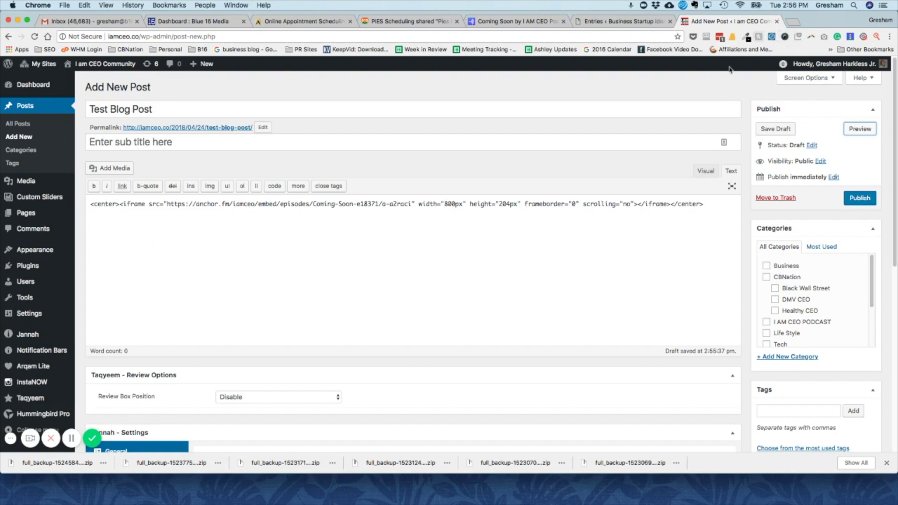
# Step: Show the rendered player in Visual view and open the site homepage in a new tab
pyautogui.click(706, 172)
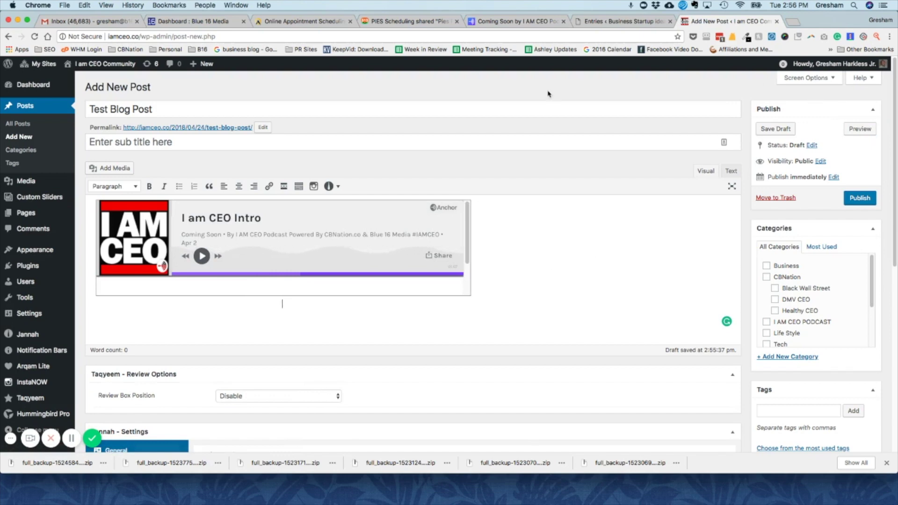
pyautogui.moveTo(105, 64)
pyautogui.rightClick(127, 83)
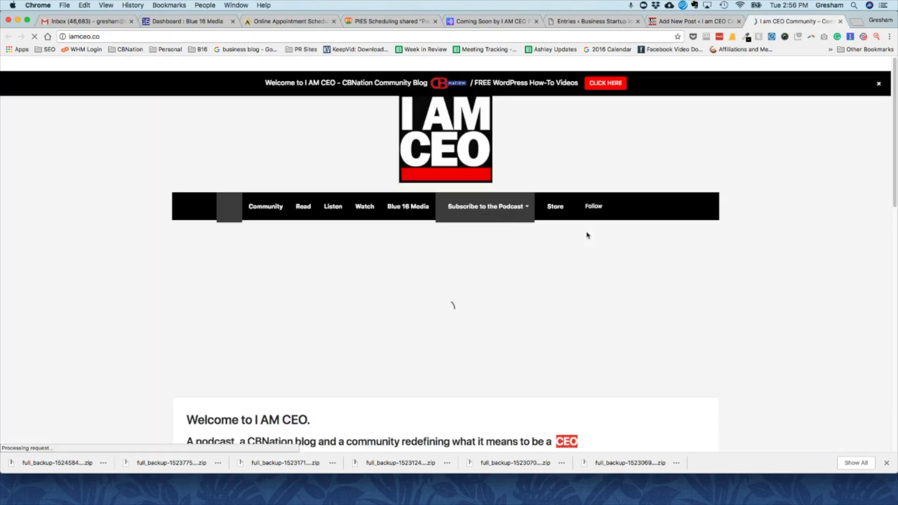
pyautogui.scroll(-2, 494, 310)
pyautogui.scroll(-1, 493, 311)
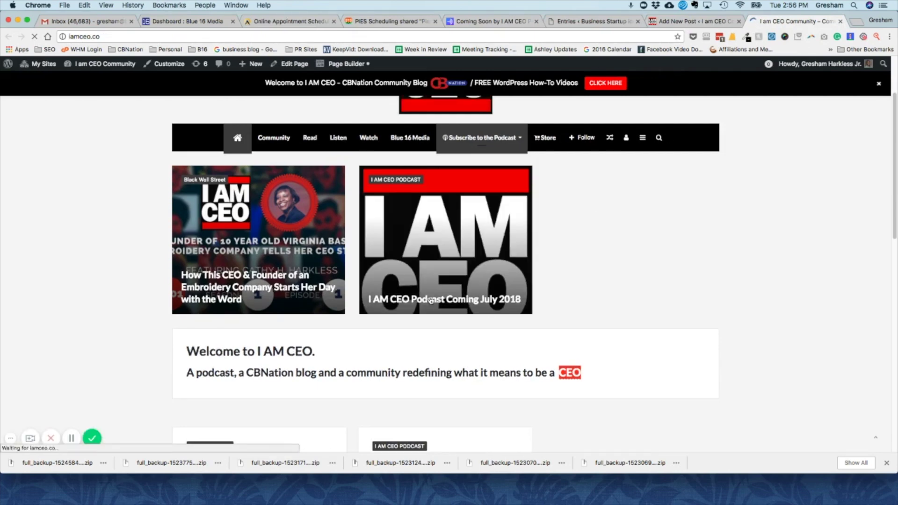
# Step: Copy the 'I AM CEO Podcast Coming July 2018' post URL and paste it below the player
pyautogui.click(431, 300)
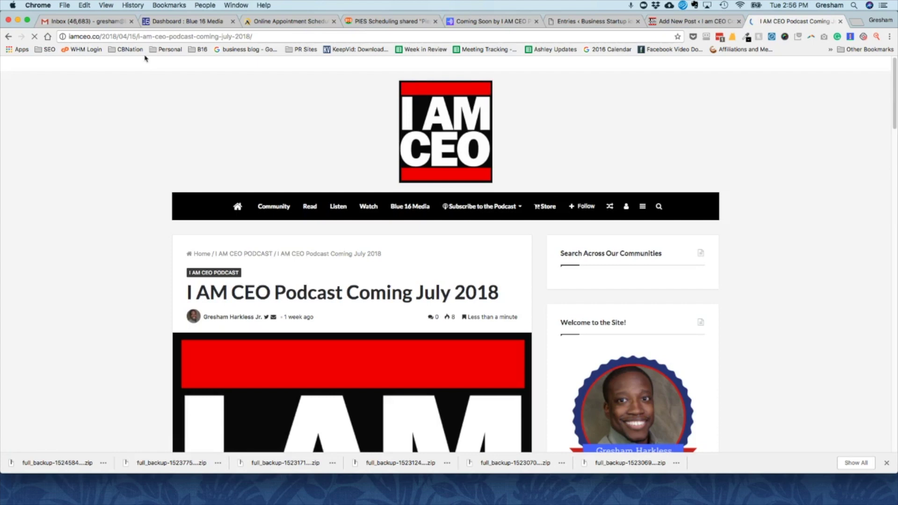
pyautogui.rightClick(184, 36)
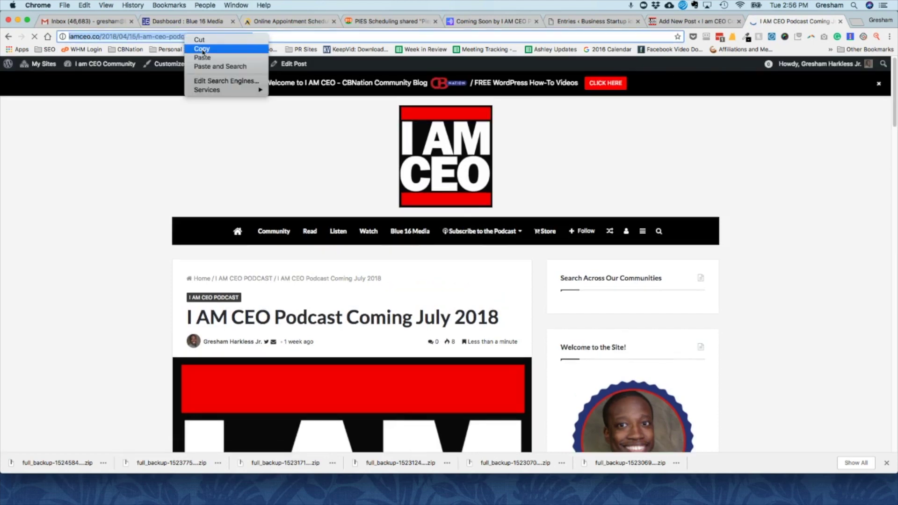
pyautogui.click(202, 50)
pyautogui.click(691, 21)
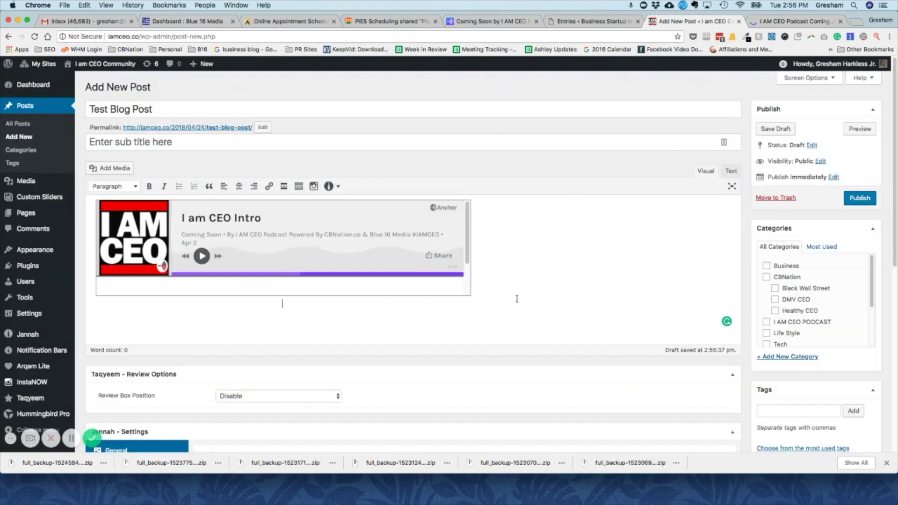
pyautogui.press('cmd+v')
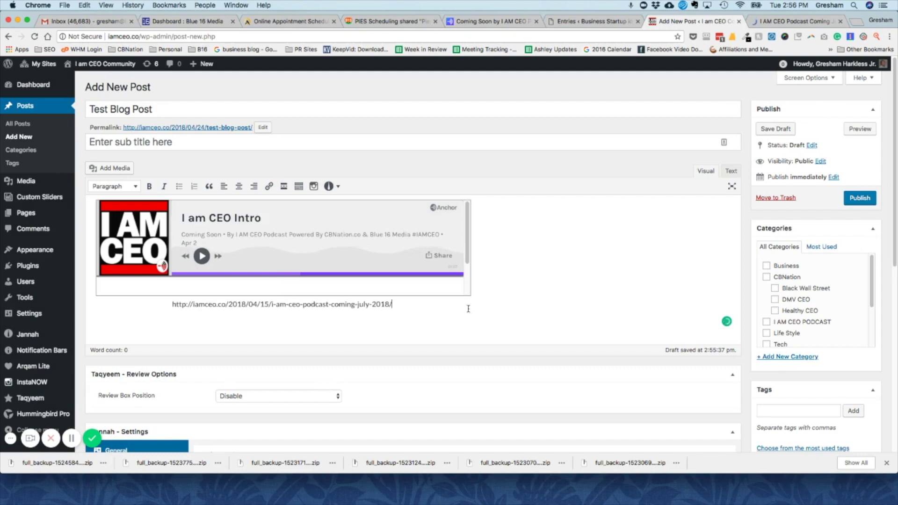
# Step: Turn the pasted URL into a hyperlink and preview the draft
pyautogui.keyDown('shift'); pyautogui.click(174, 304); pyautogui.keyUp('shift')
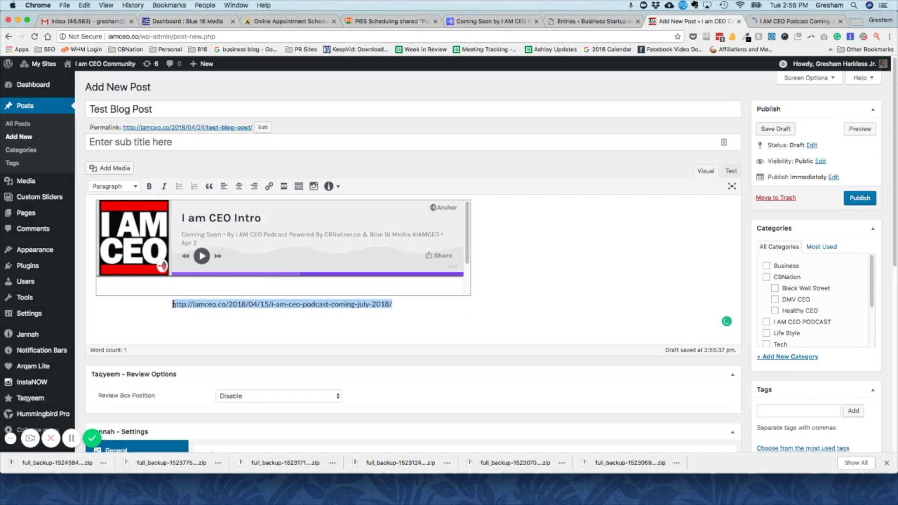
pyautogui.click(269, 186)
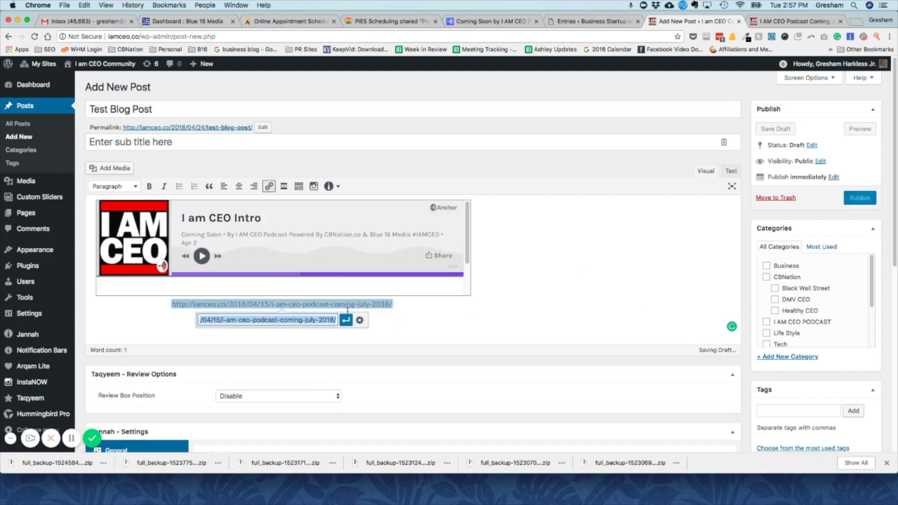
pyautogui.click(346, 319)
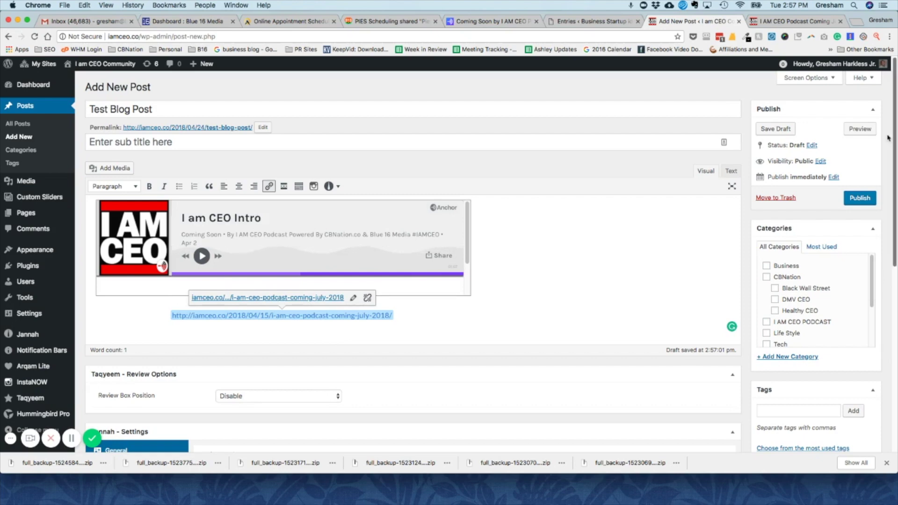
pyautogui.click(859, 129)
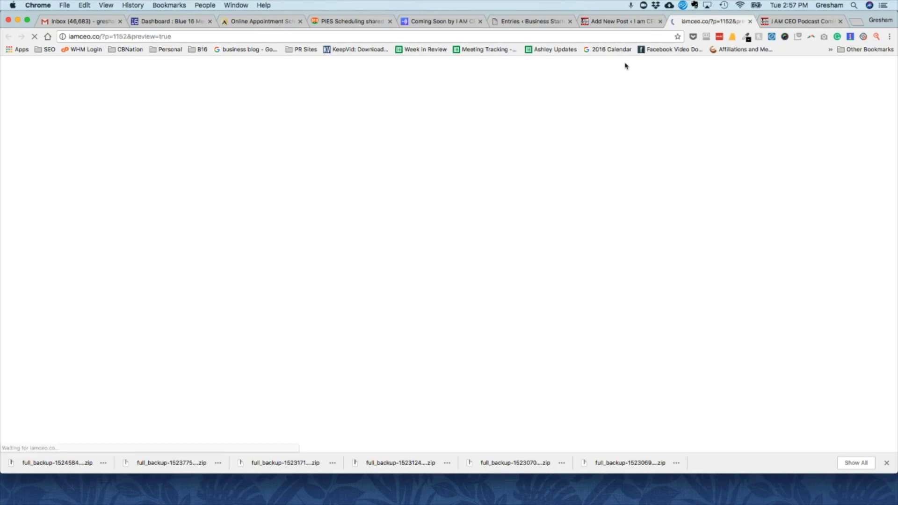
# Step: Scroll down the Test Blog Post preview to see the podcast player area and blog URL
pyautogui.scroll(-1, 441, 323)
pyautogui.scroll(-1, 443, 333)
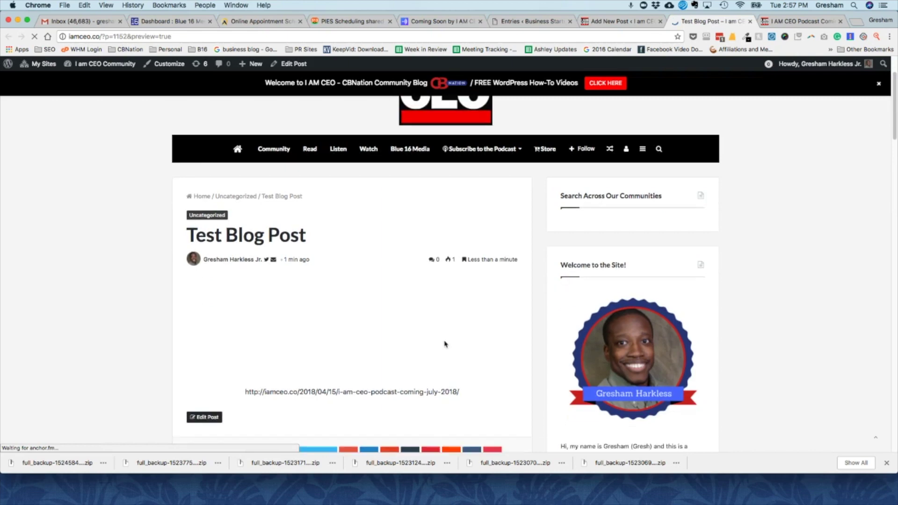